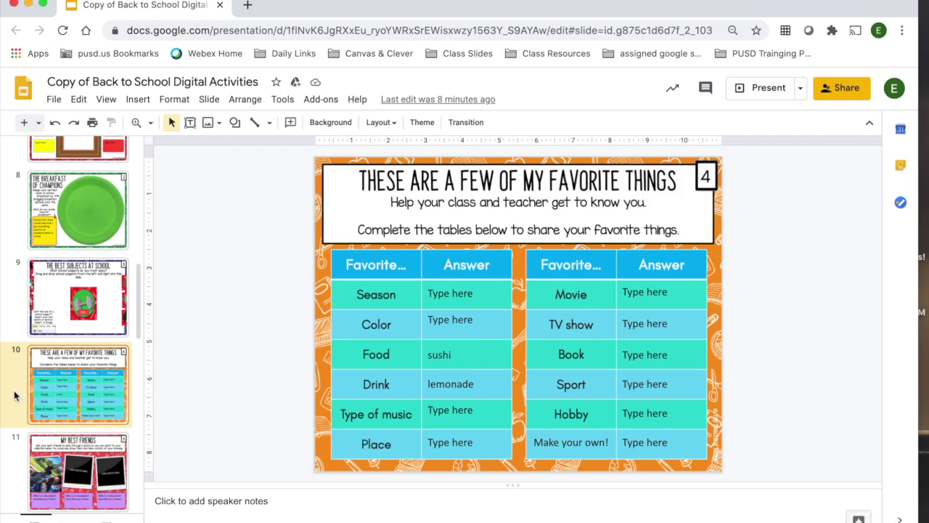
Delete the "These Are a Few of My Favorite Things" slide and undo the deletion
{"action": "key", "text": "Delete"}
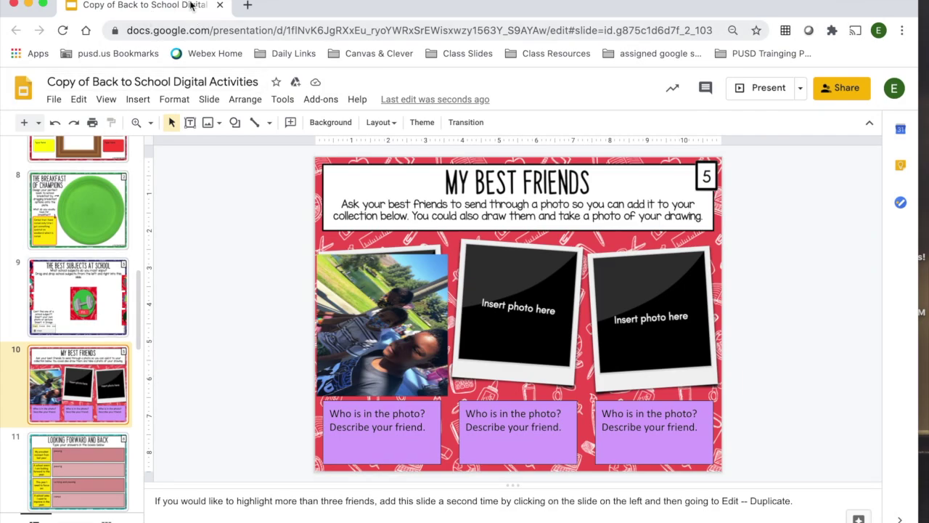
{"action": "left_click", "coordinate": [55, 122]}
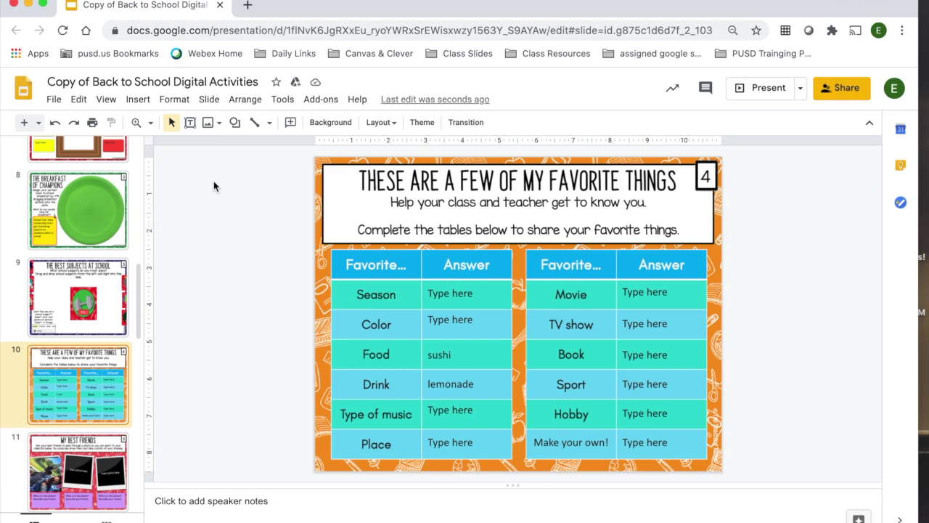
Delete the "Type here" text boxes from the Season, Color and Type of music answer cells
{"action": "left_click", "coordinate": [482, 289]}
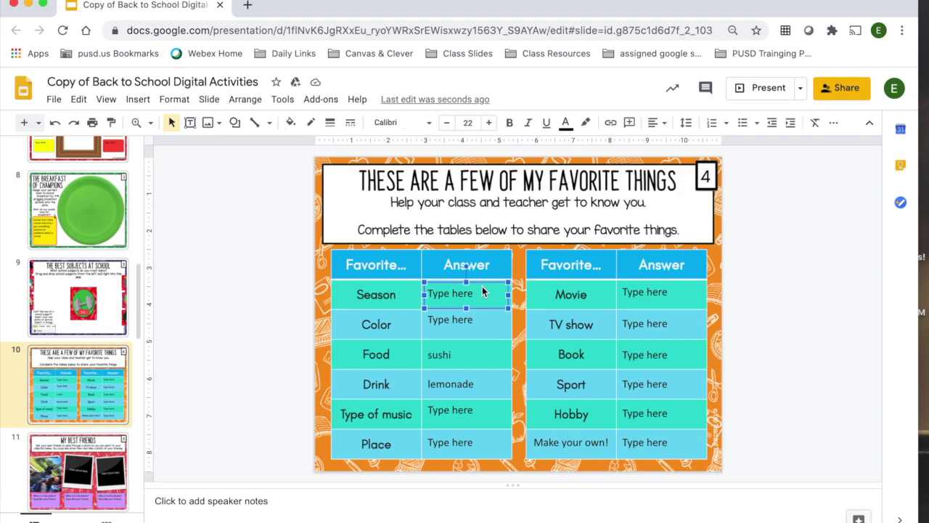
{"action": "left_click_drag", "start_coordinate": [482, 290], "coordinate": [483, 317]}
{"action": "key", "text": "Delete"}
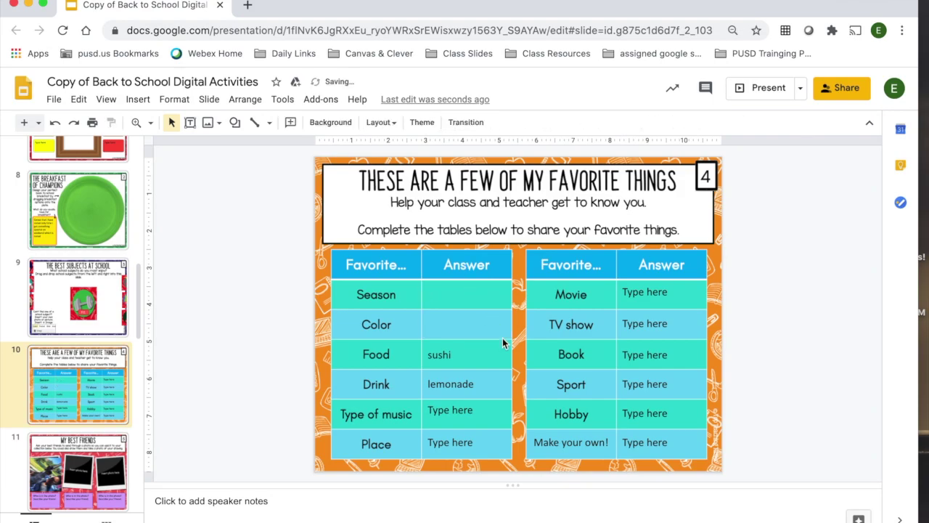
{"action": "left_click", "coordinate": [488, 404]}
{"action": "key", "text": "Delete"}
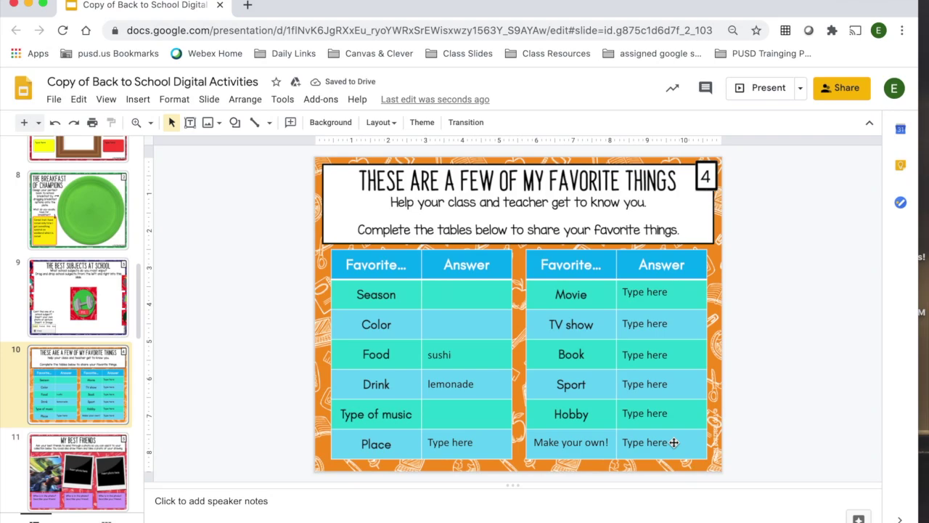
Undo the deletions of the Type of music, Color and Season answer text boxes
{"action": "left_click", "coordinate": [57, 124]}
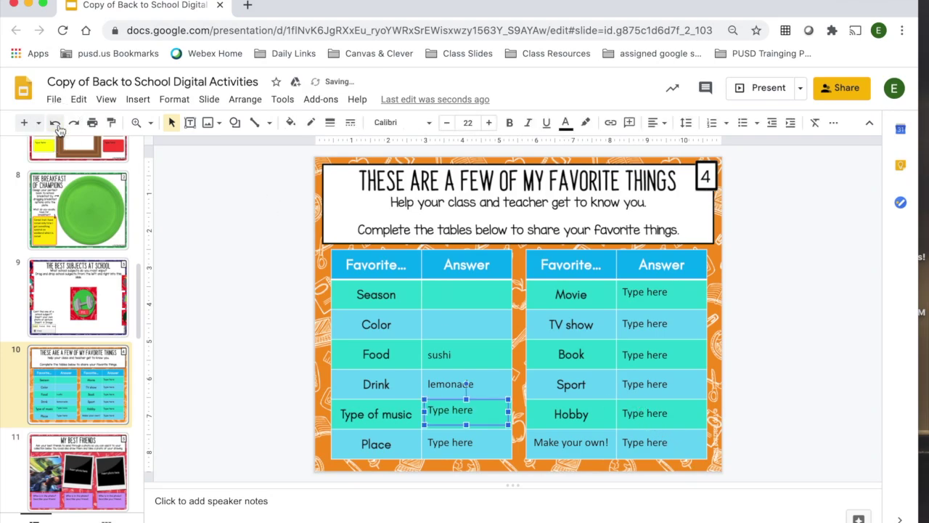
{"action": "left_click", "coordinate": [56, 125]}
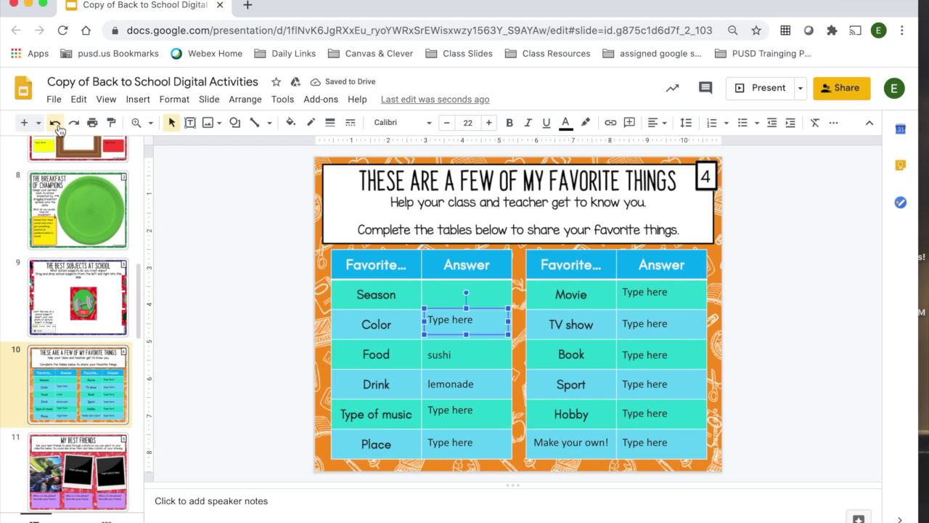
{"action": "left_click", "coordinate": [56, 125]}
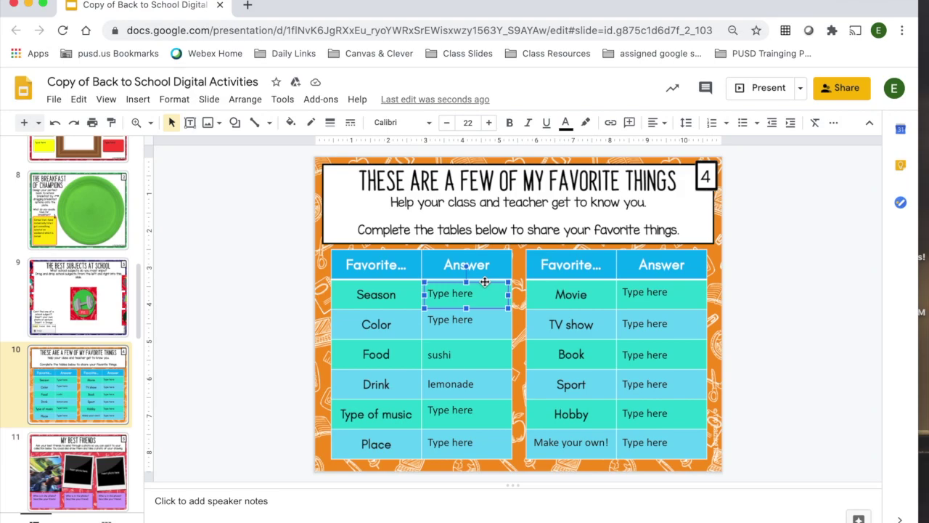
Remove only the Season and Color "Type here" text boxes, leaving both answer cells empty
{"action": "left_click_drag", "start_coordinate": [484, 282], "coordinate": [484, 317]}
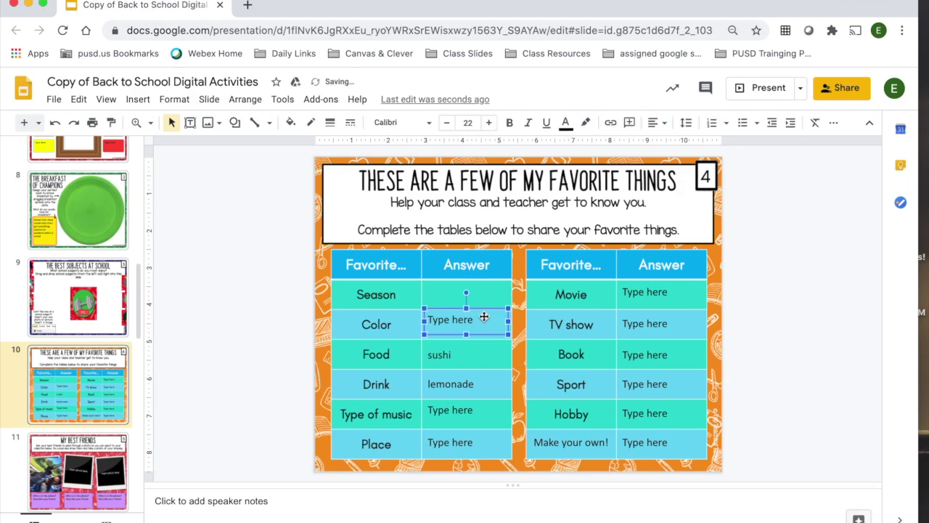
{"action": "key", "text": "Delete"}
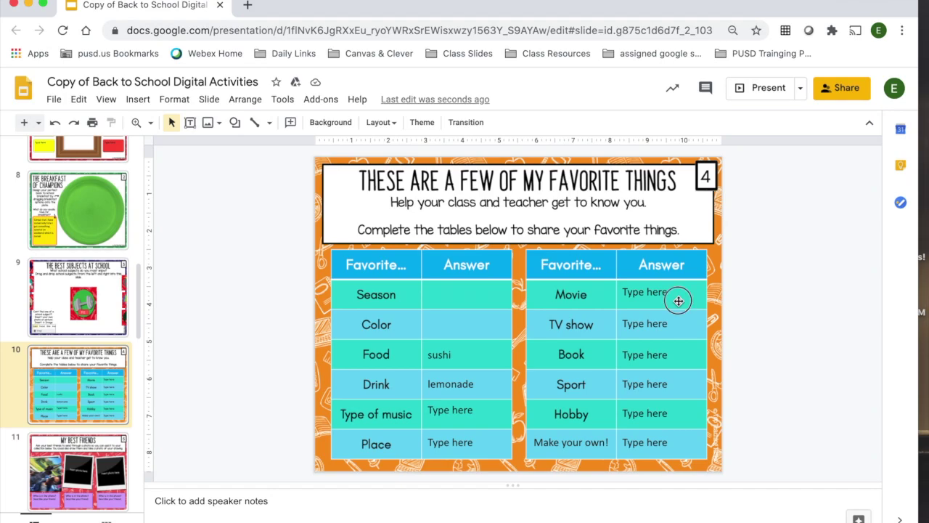
Move the TV show "Type here" text box over to the Season row and return it to the TV show cell
{"action": "left_click", "coordinate": [678, 301]}
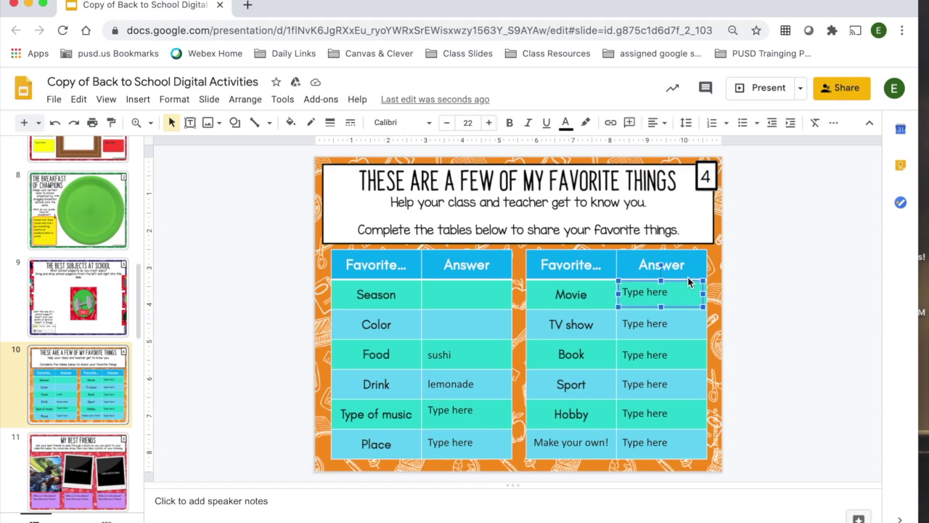
{"action": "left_click", "coordinate": [727, 300]}
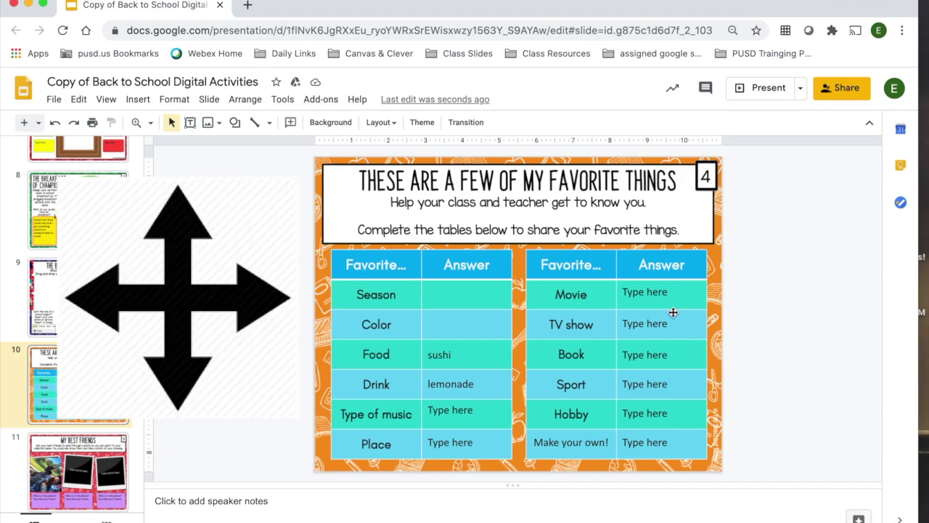
{"action": "left_click", "coordinate": [675, 312]}
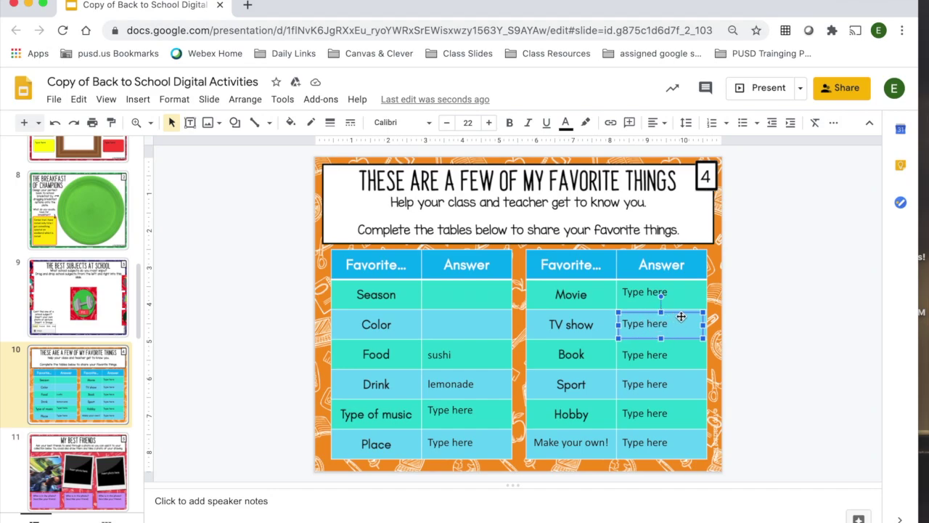
{"action": "left_click_drag", "start_coordinate": [667, 310], "coordinate": [450, 290]}
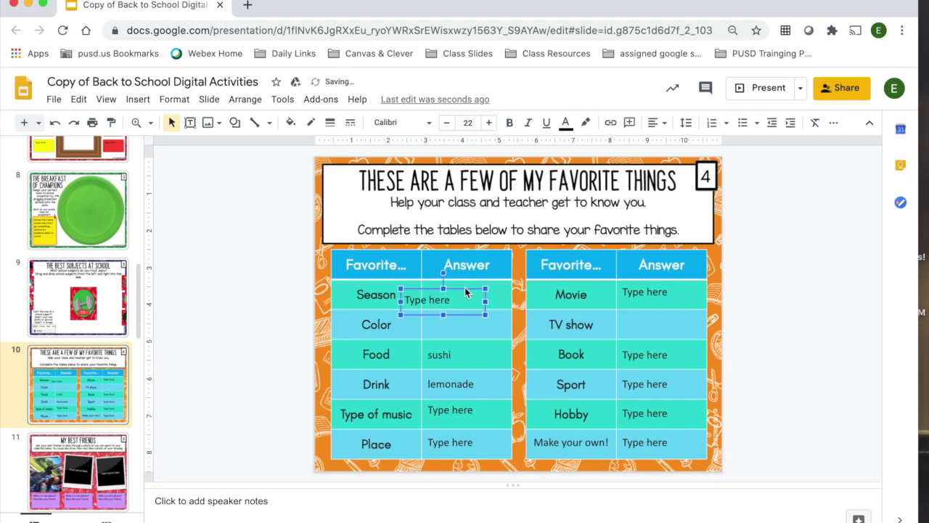
{"action": "left_click", "coordinate": [501, 291]}
{"action": "left_click", "coordinate": [454, 308]}
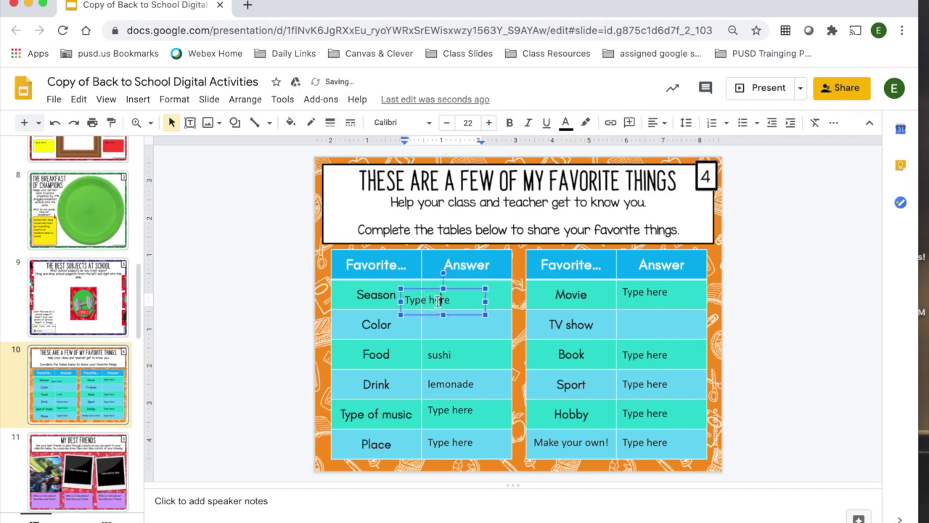
{"action": "left_click_drag", "start_coordinate": [454, 308], "coordinate": [678, 313]}
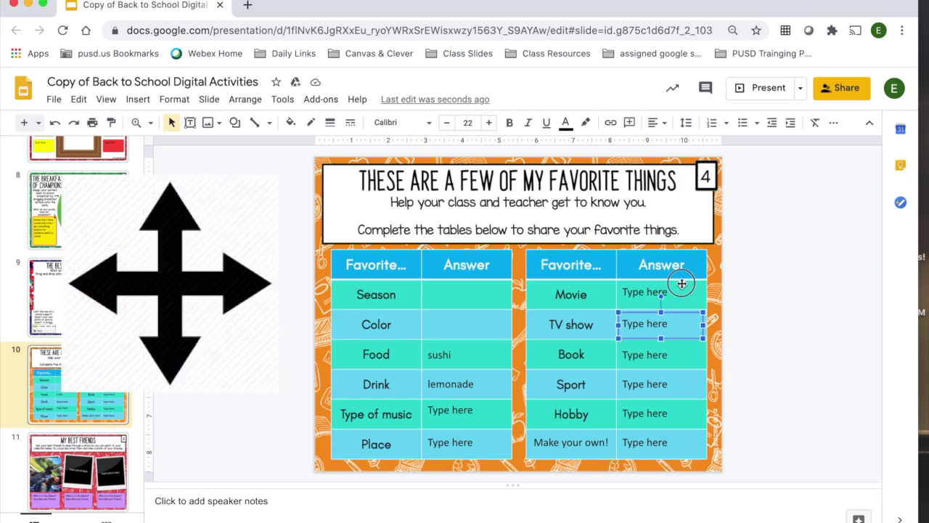
Copy the Movie "Type here" text box, paste it and place the copy in the Color answer cell
{"action": "left_click", "coordinate": [681, 284]}
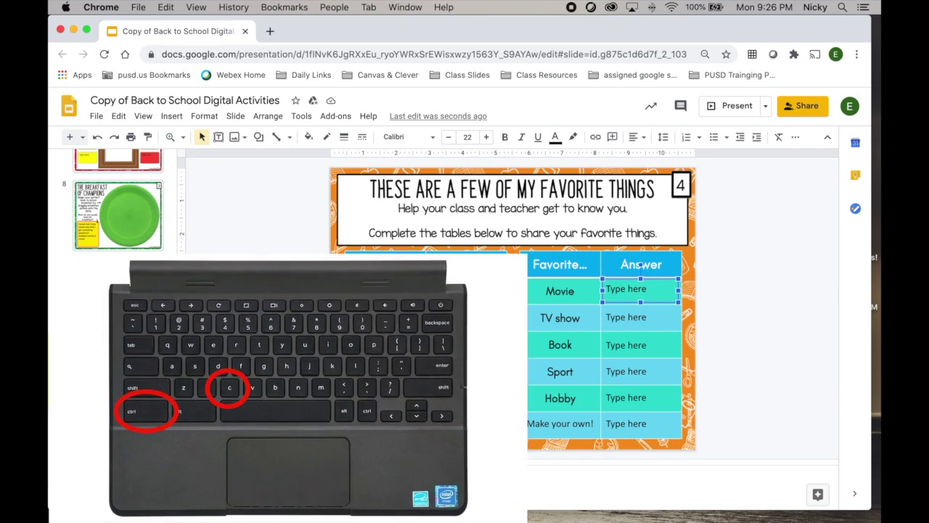
{"action": "key", "text": "Escape"}
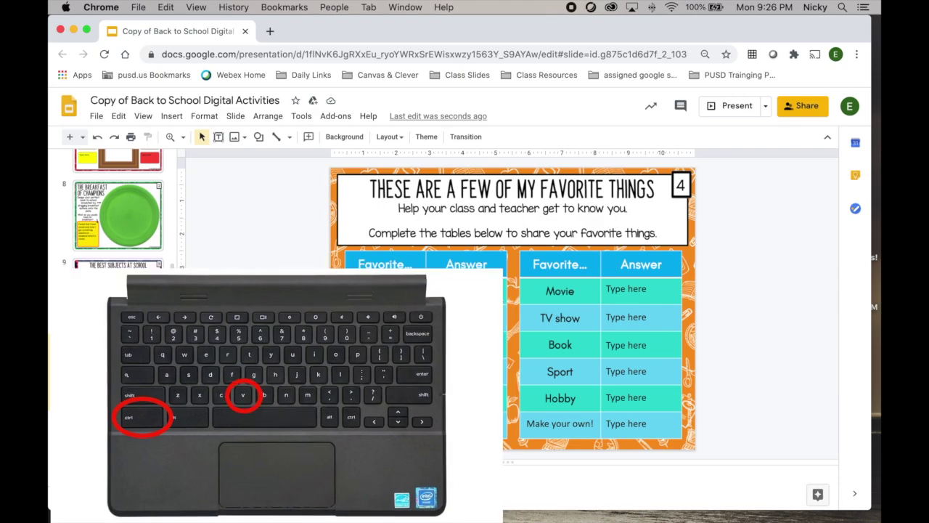
{"action": "left_click", "coordinate": [620, 300]}
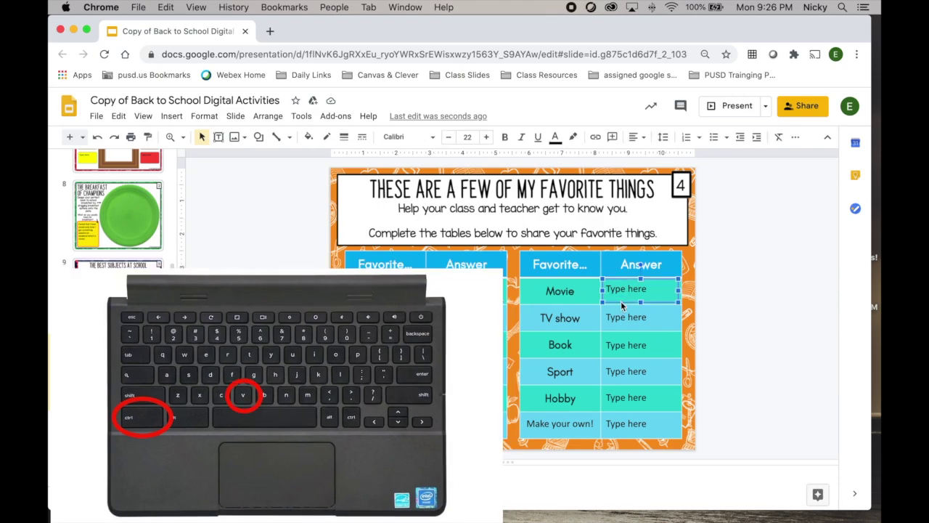
{"action": "left_click", "coordinate": [485, 329]}
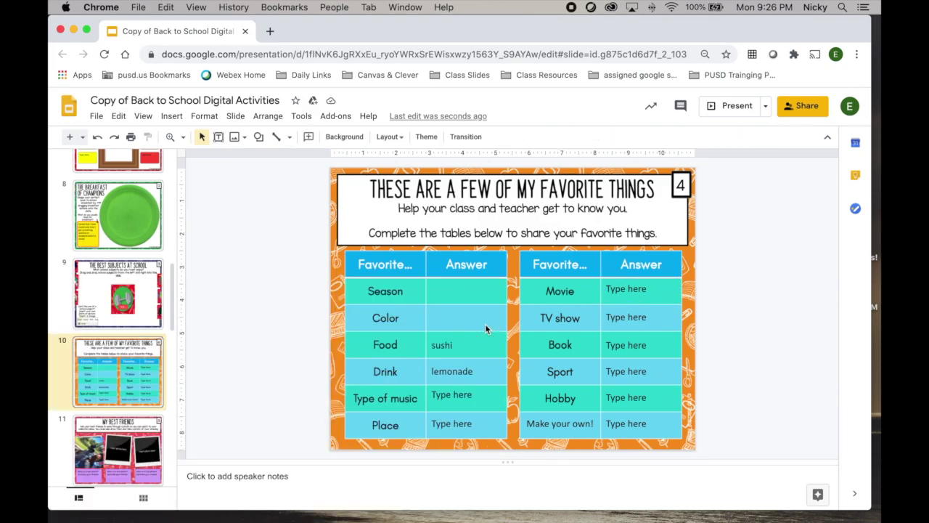
{"action": "key", "text": "ctrl+v"}
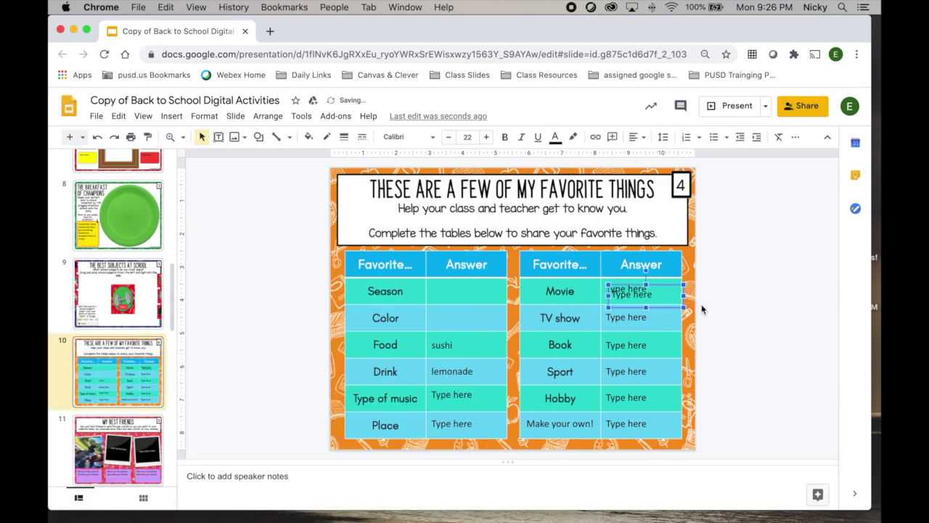
{"action": "left_click_drag", "start_coordinate": [668, 306], "coordinate": [490, 330]}
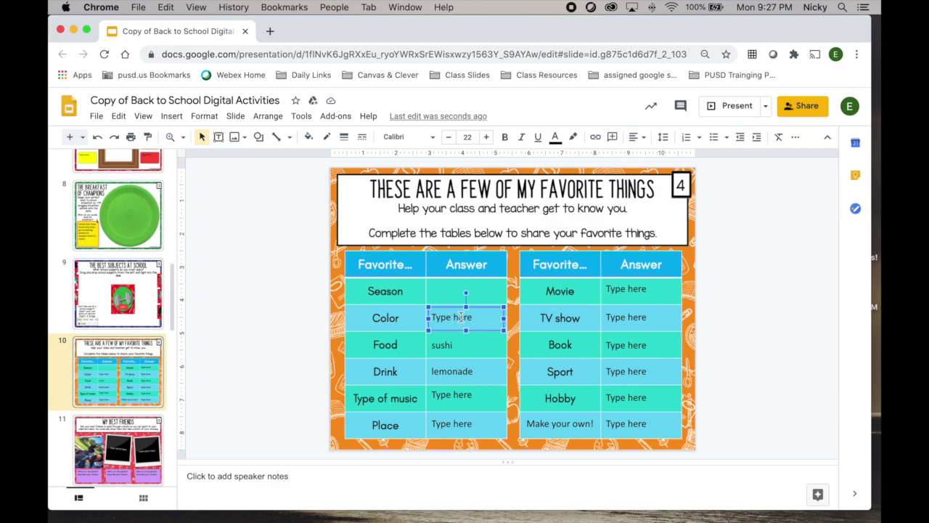
Erase the last letters of the Color answer's placeholder text and undo the erasure
{"action": "left_click", "coordinate": [461, 317]}
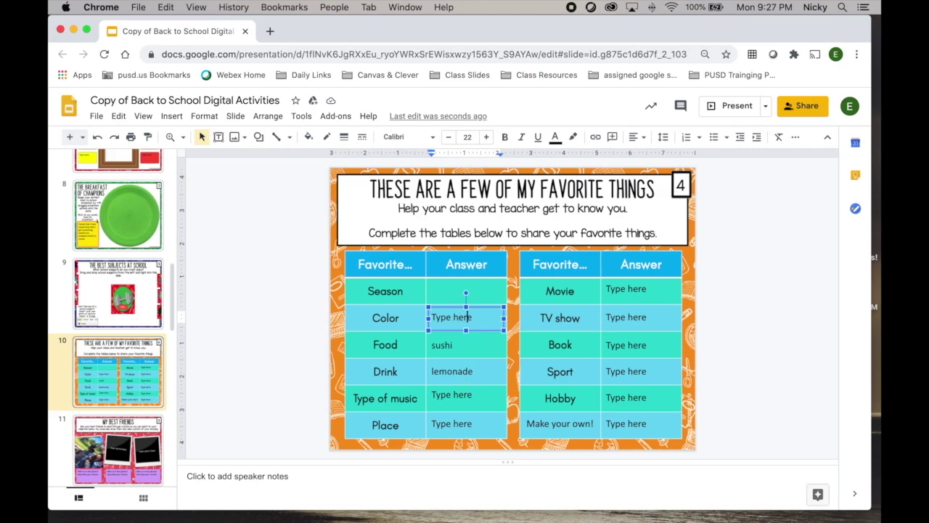
{"action": "key", "text": "BackSpace"}
{"action": "key", "text": "BackSpace"}
{"action": "key", "text": "BackSpace"}
{"action": "key", "text": "super+z"}
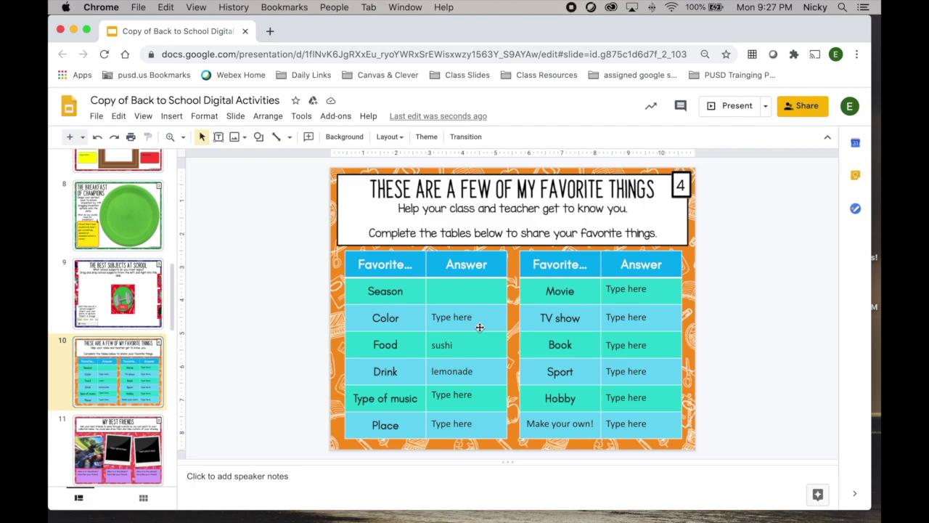
Duplicate the Color "Type here" text box and place the duplicate in the Season answer cell
{"action": "left_click", "coordinate": [480, 327]}
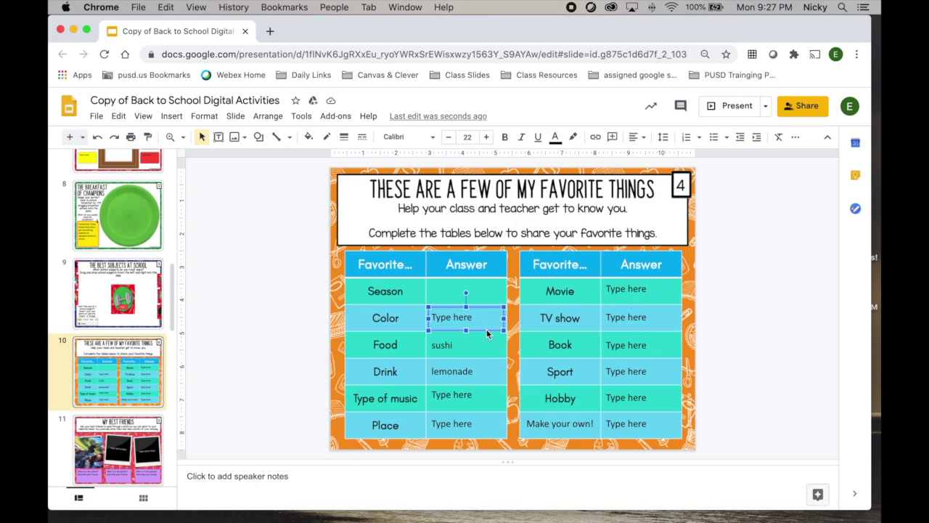
{"action": "key", "text": "super+d"}
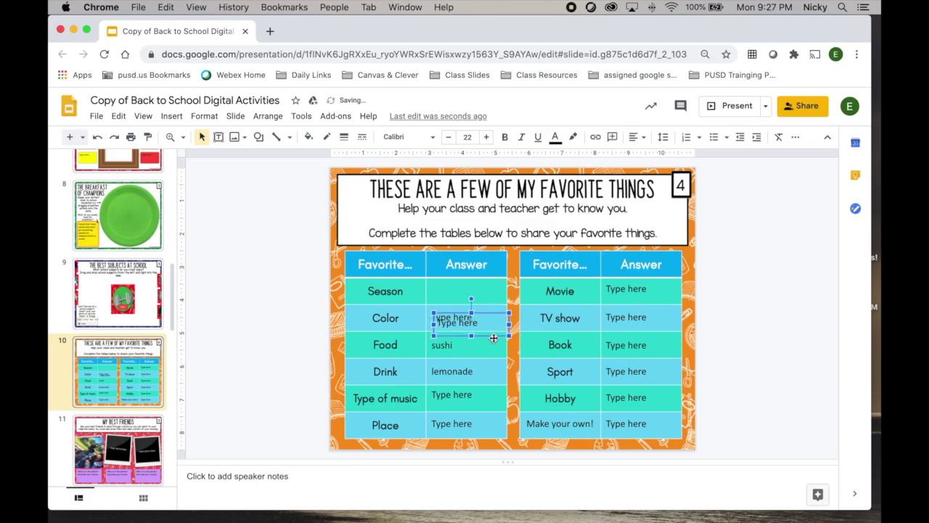
{"action": "left_click_drag", "start_coordinate": [494, 336], "coordinate": [486, 303]}
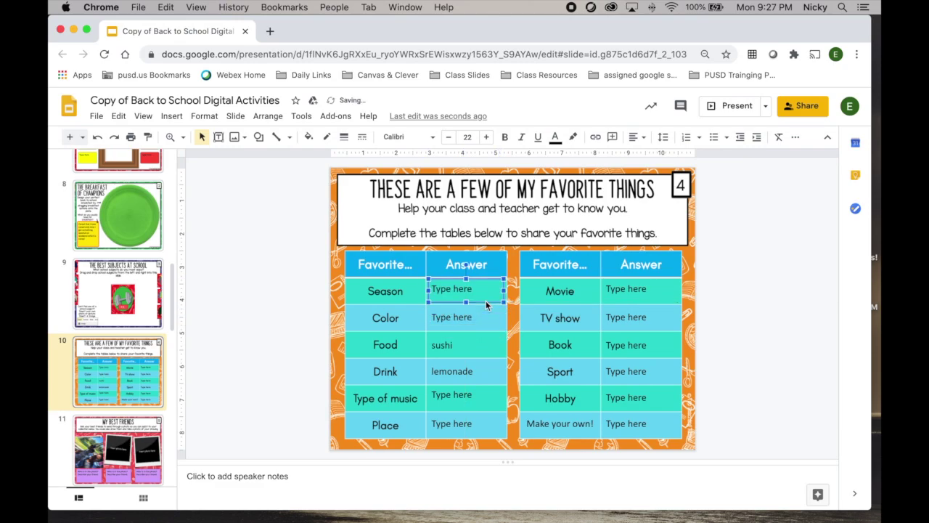